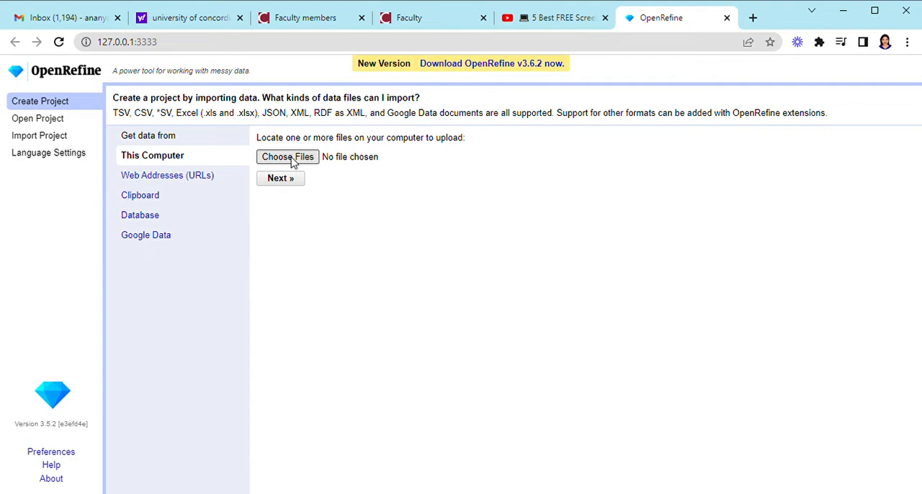
Load the Portal rodents scinameUUIDs CSV file from this computer and proceed to its parsing options
click(292, 158)
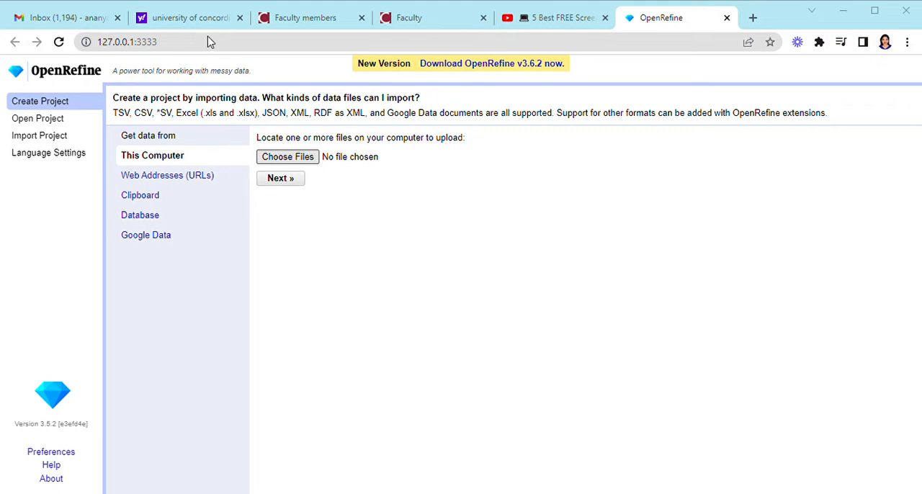
click(352, 314)
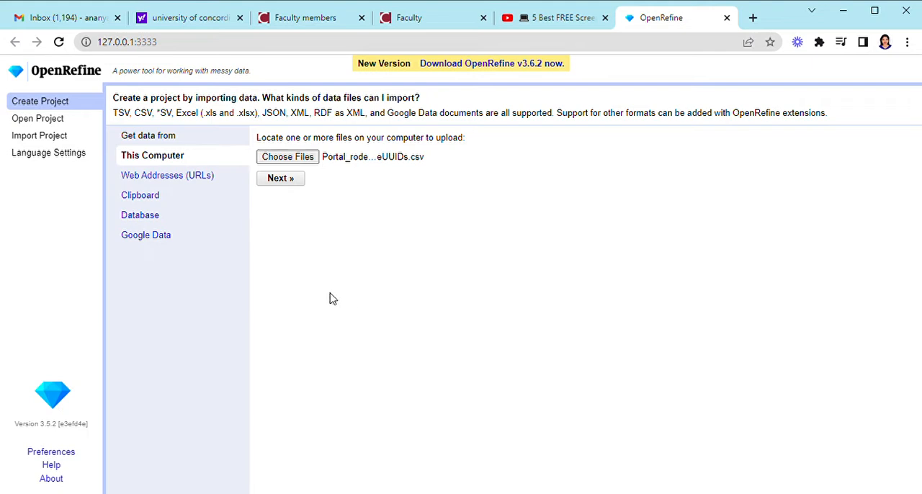
click(288, 180)
click(288, 181)
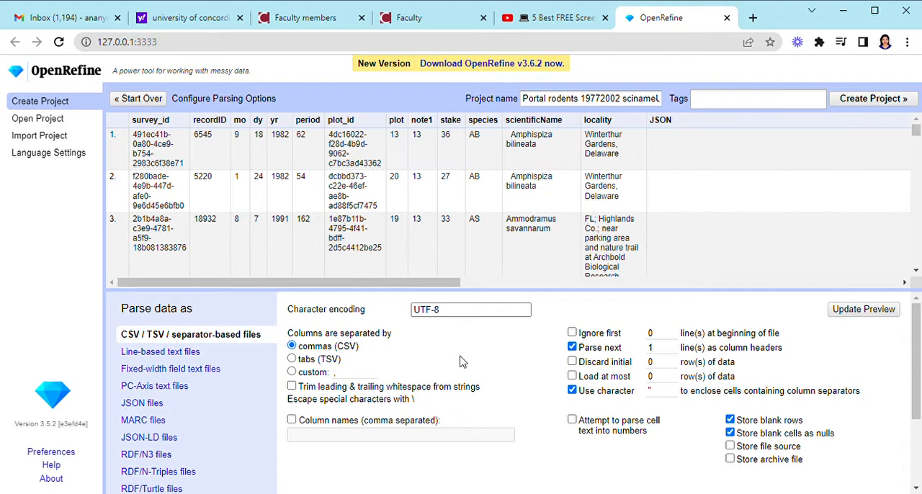
Enable trimming of leading and trailing whitespace from strings, refresh the preview and create the project
click(291, 387)
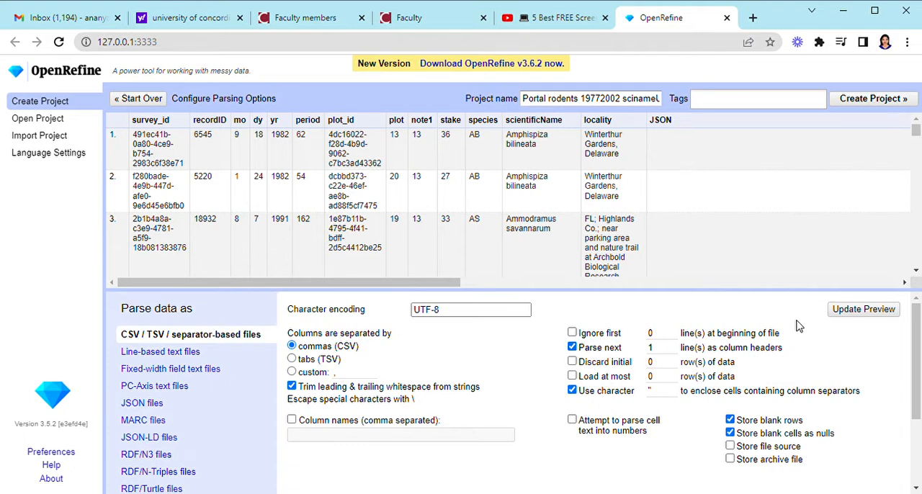
mouse_move(915, 366)
mouse_down()
mouse_move(918, 452)
mouse_move(918, 353)
mouse_up()
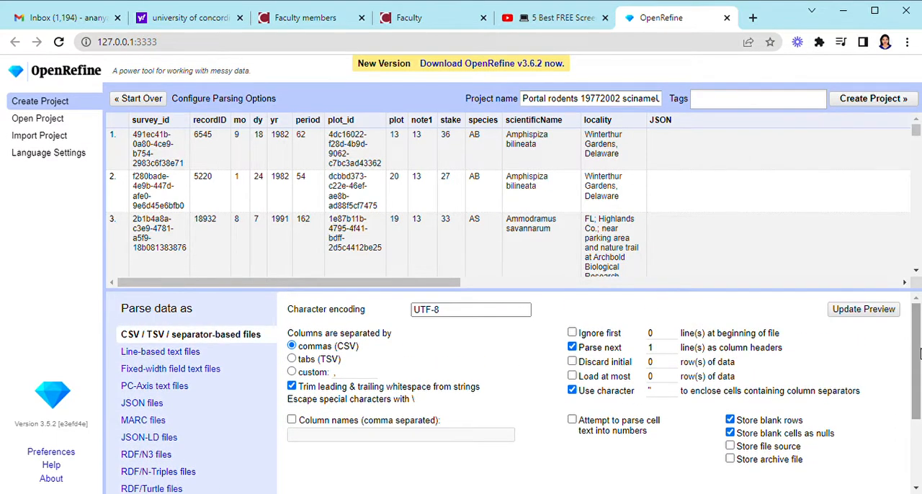
click(863, 310)
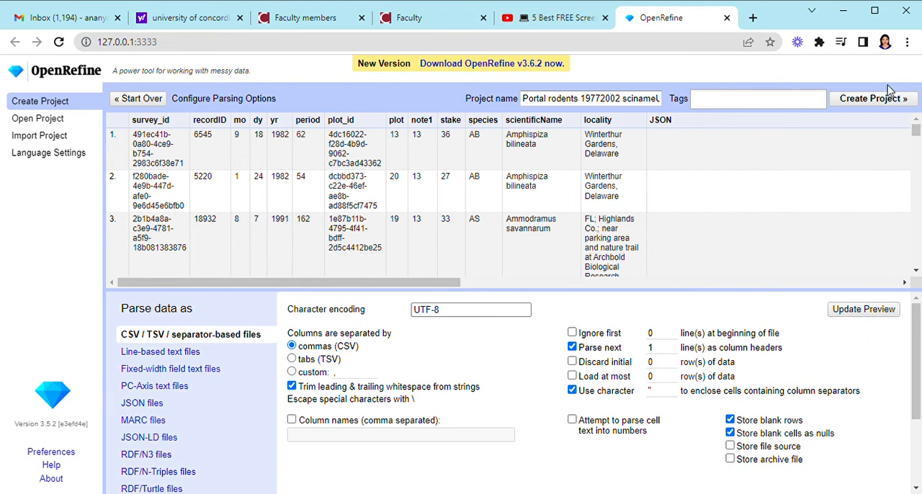
click(873, 103)
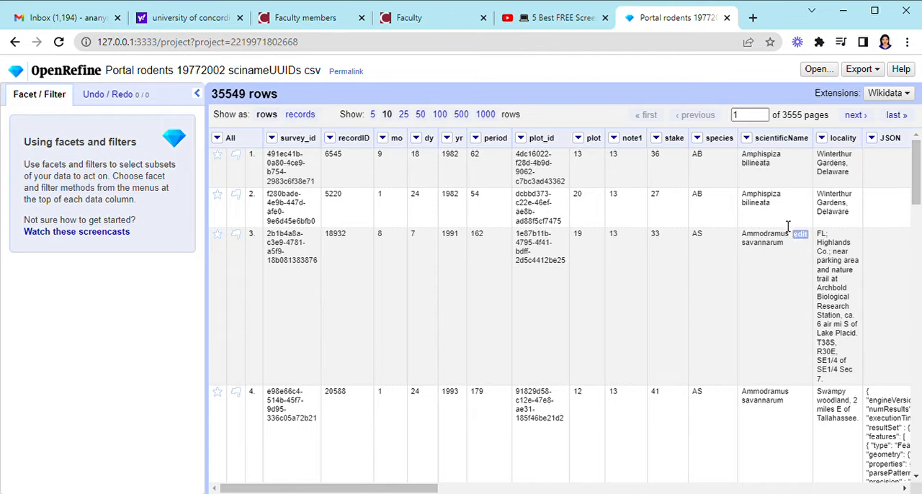
Create a text facet on the scientificName column
click(747, 138)
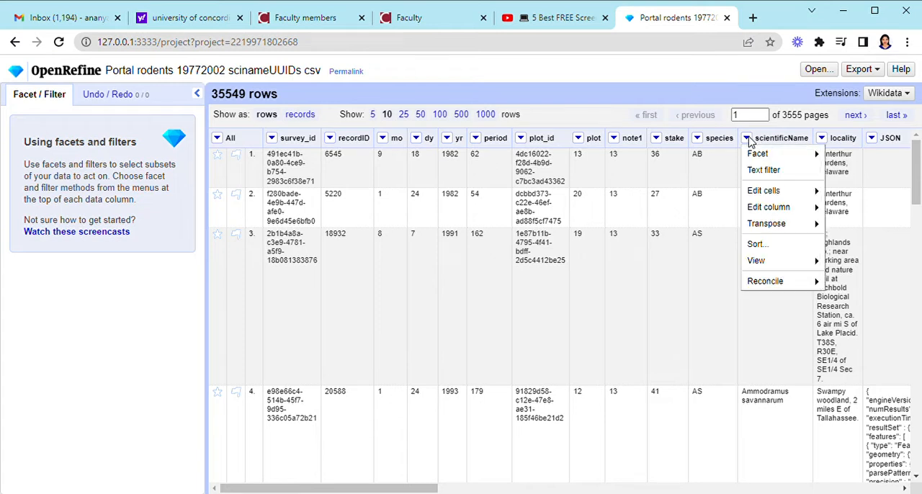
mouse_move(759, 154)
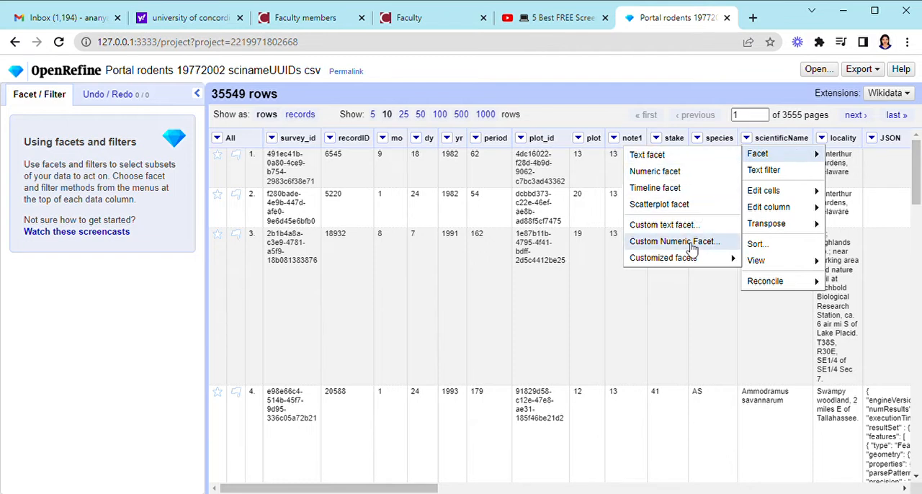
click(697, 161)
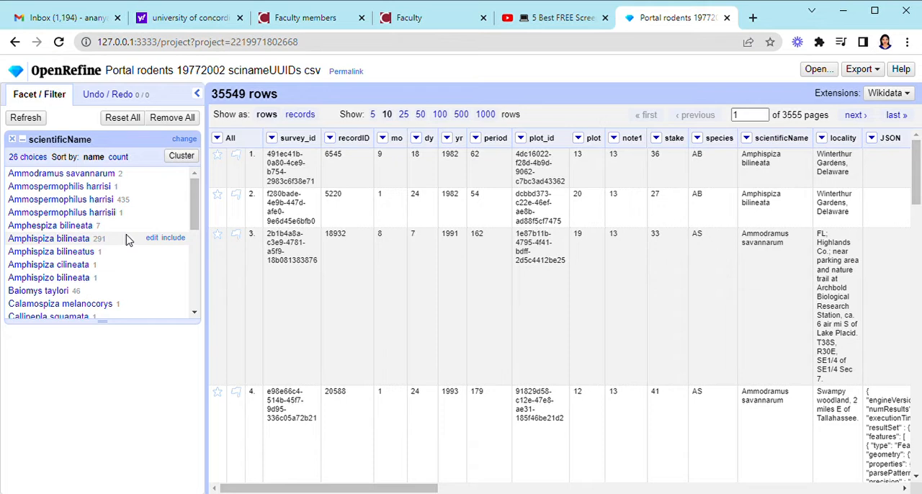
Add a text filter on the scientificName column and filter the rows by "bai"
click(747, 139)
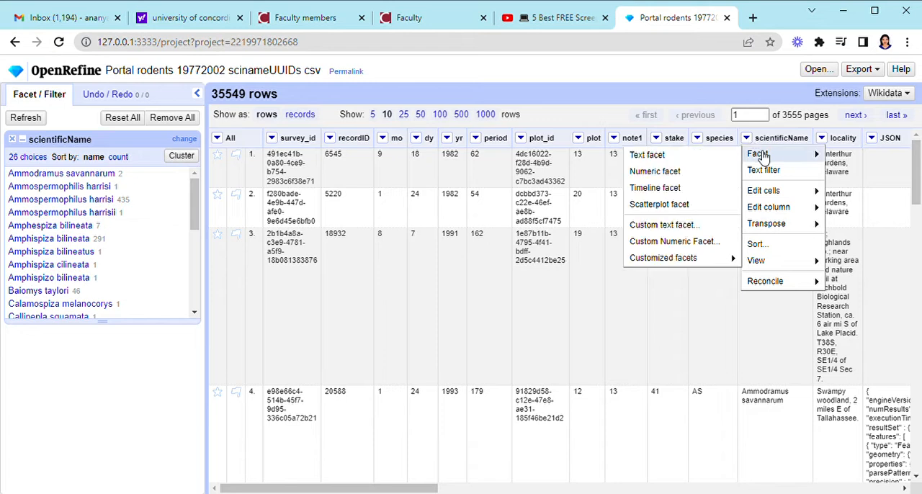
mouse_move(768, 161)
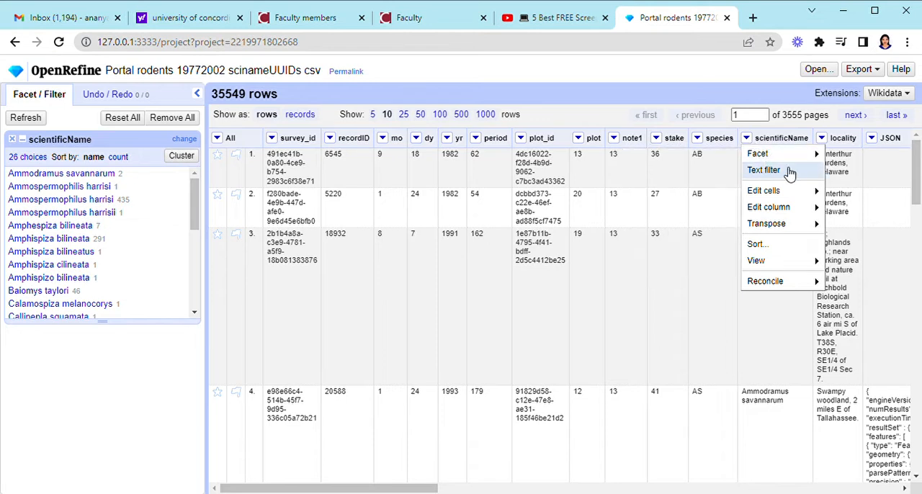
click(789, 173)
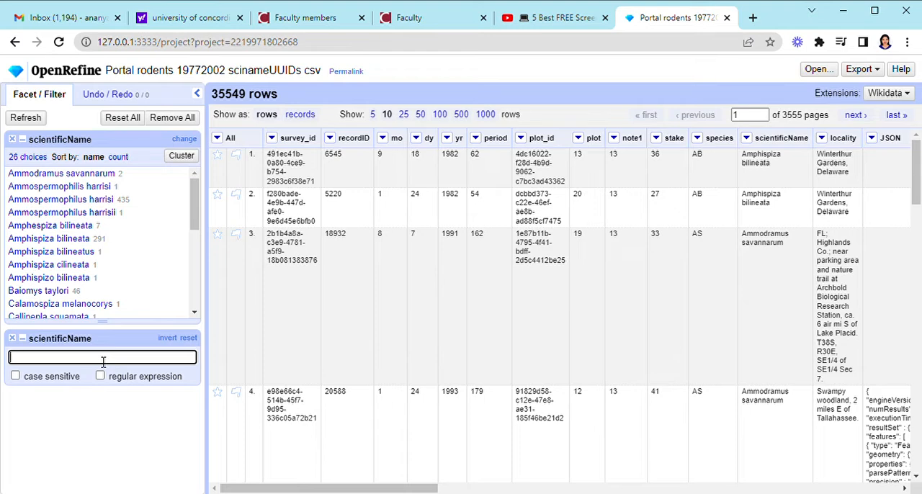
text(bbb)
key(BackSpace)
key(BackSpace)
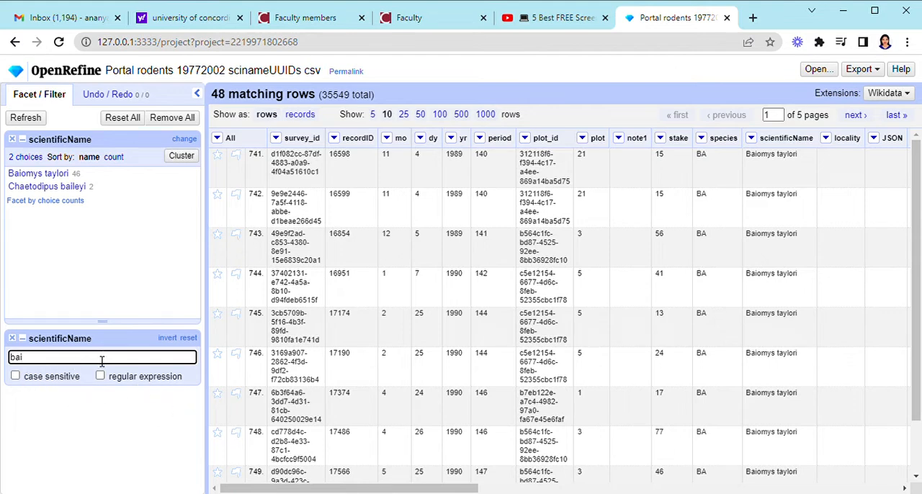
Clear the search text and remove the scientificName text filter, keeping the text facet
key(BackSpace)
key(BackSpace)
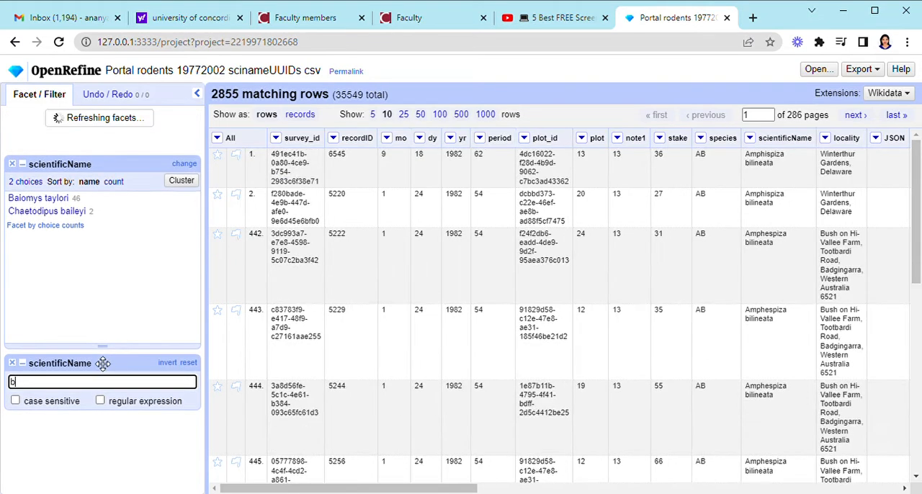
key(BackSpace)
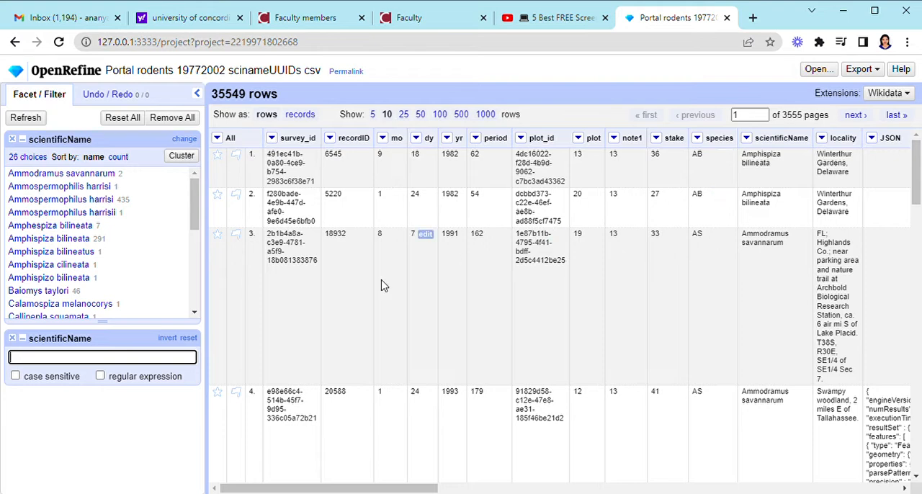
click(16, 340)
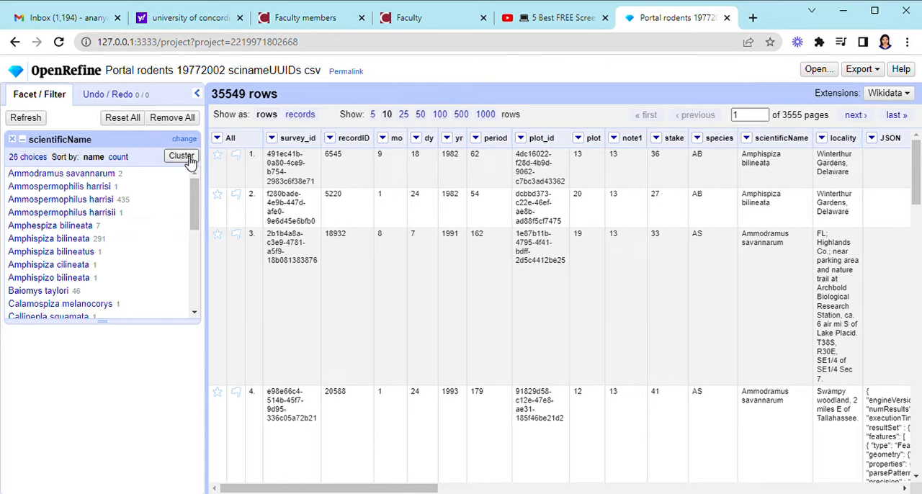
click(747, 138)
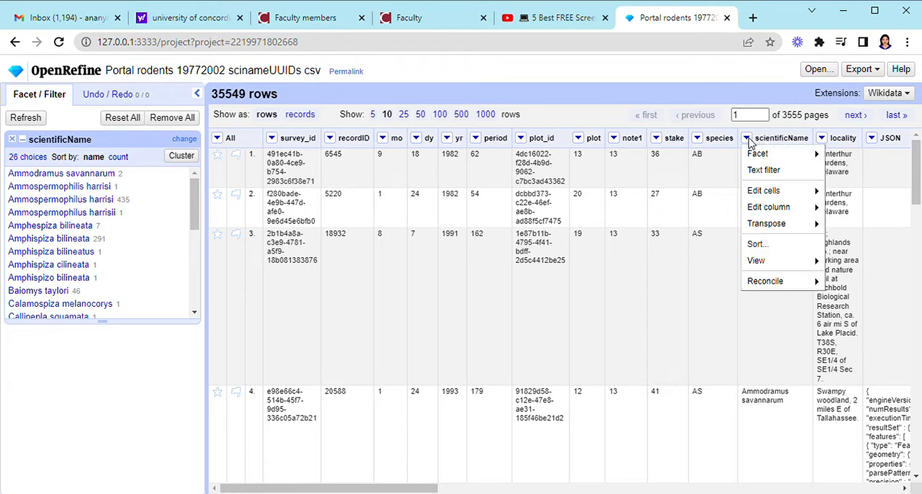
mouse_move(762, 156)
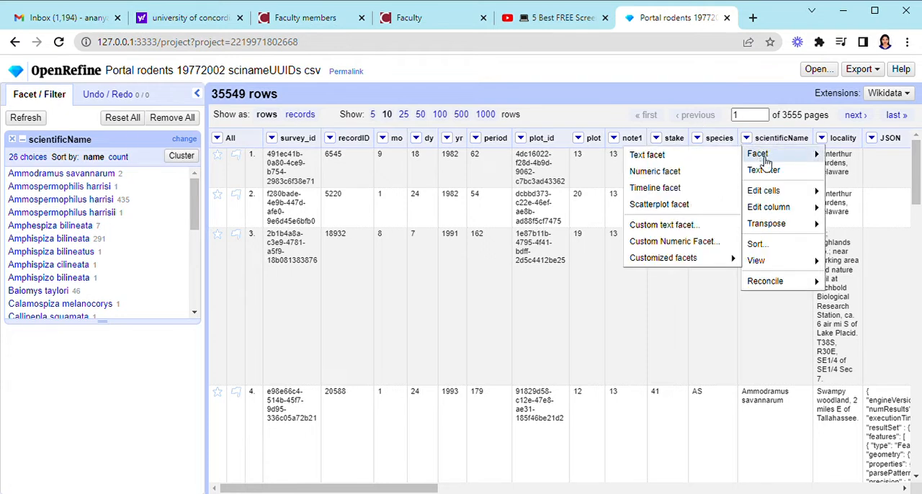
mouse_move(769, 192)
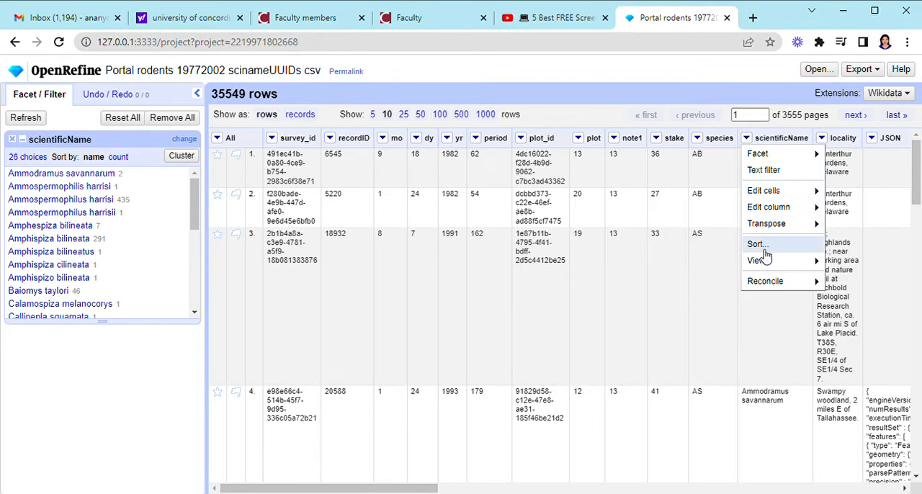
Cluster the scientificName facet values using the key collision method with the metaphone3 keying function
click(191, 162)
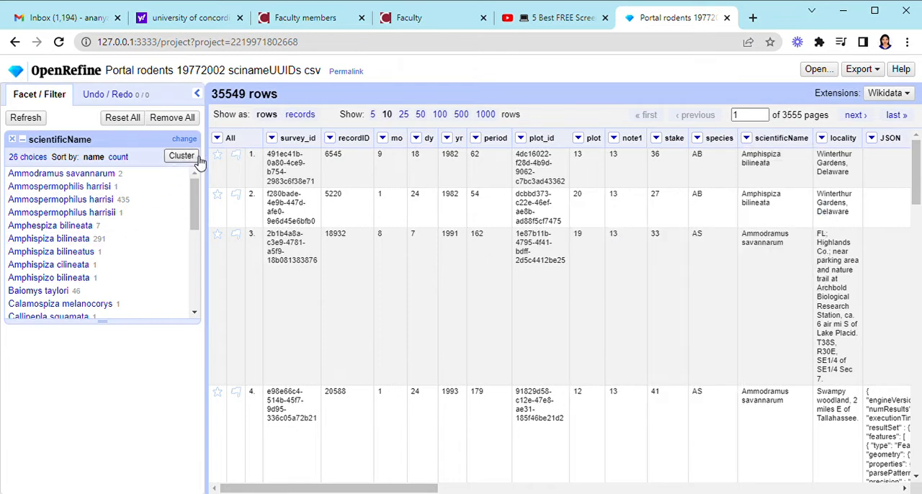
click(185, 160)
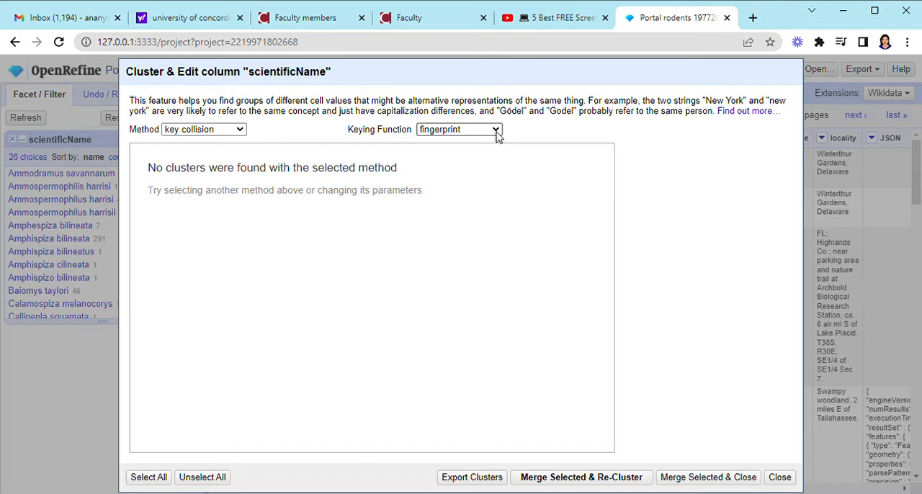
click(468, 166)
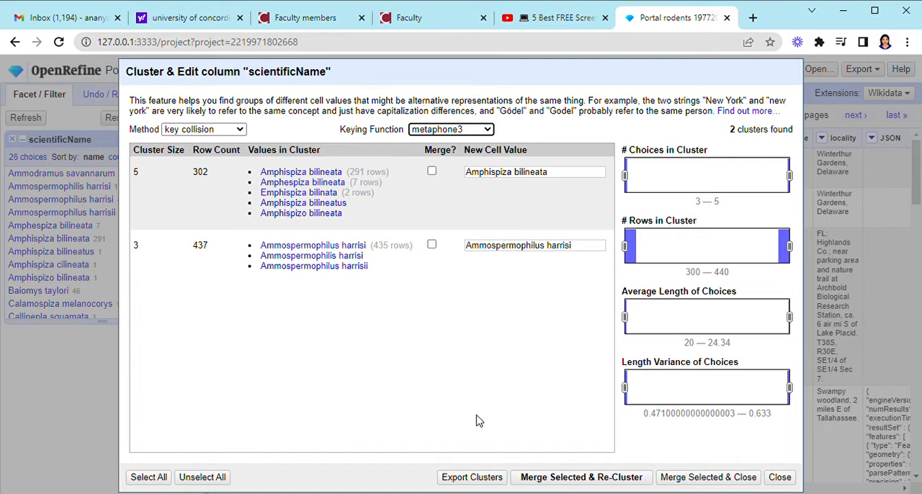
Merge both clusters into Amphispiza bilineata and Ammospermophilus harrisi, re-cluster, and close the clustering dialog
click(585, 478)
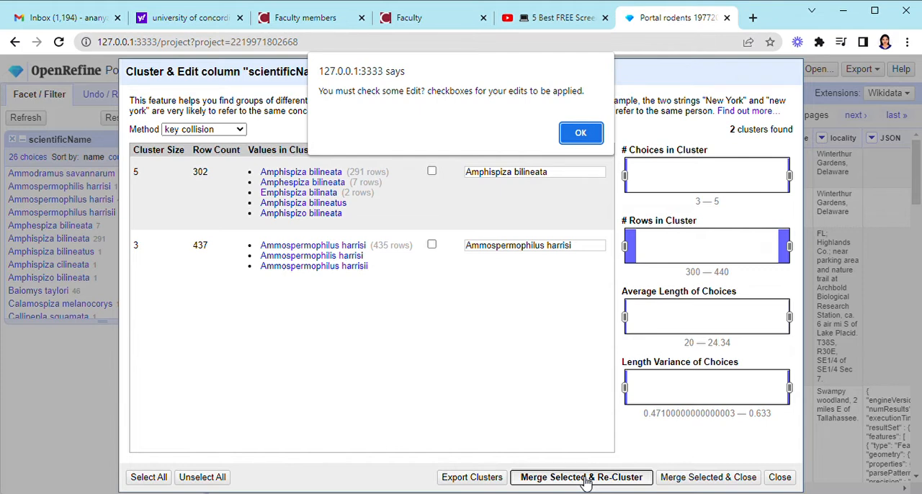
click(582, 134)
click(431, 173)
click(431, 246)
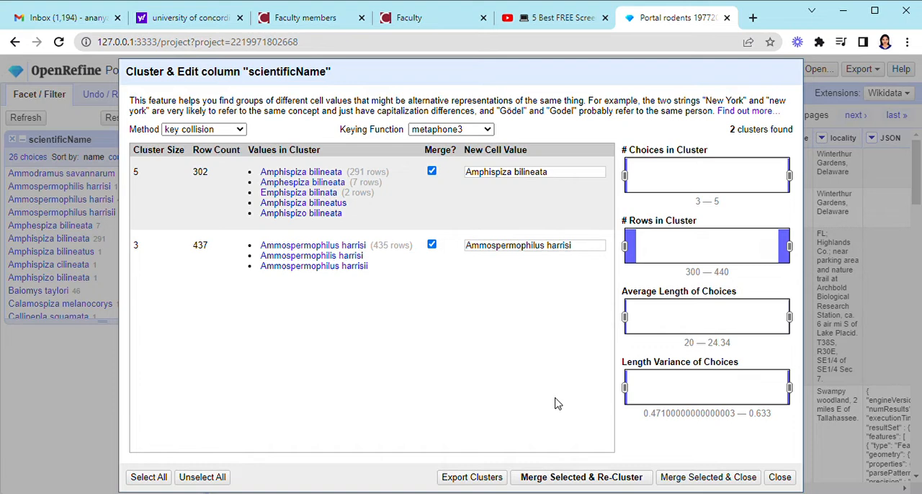
click(583, 478)
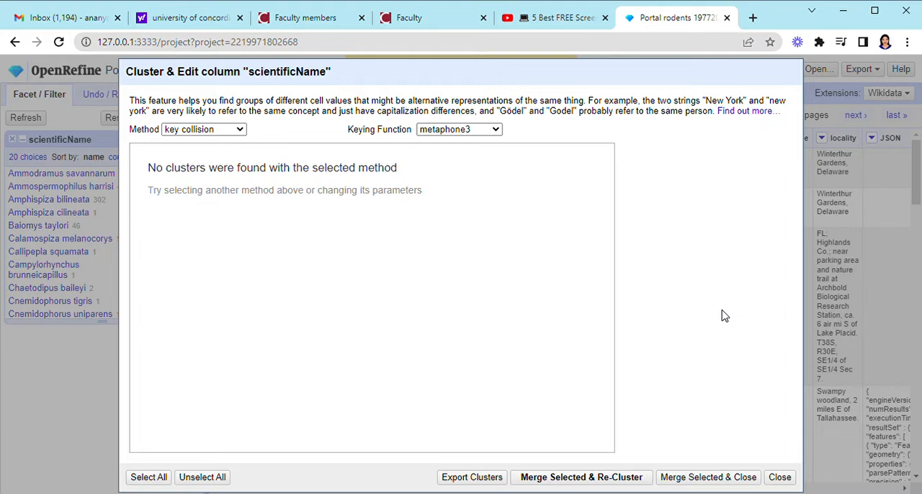
click(780, 478)
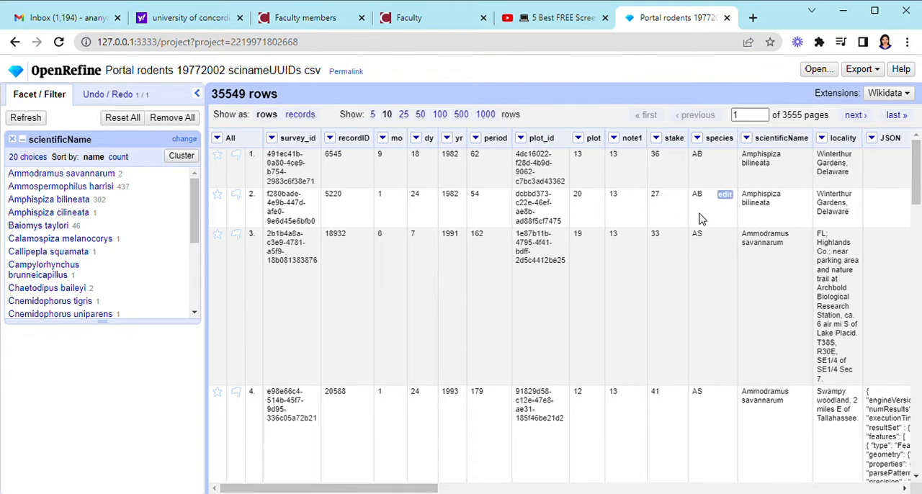
Split the scientificName column by a space separator into at most 2 columns, removing the original column
click(747, 139)
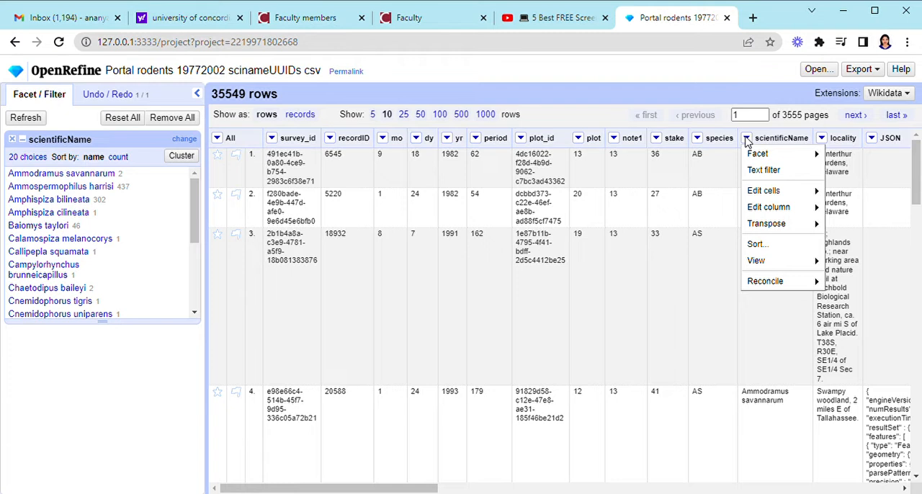
mouse_move(775, 208)
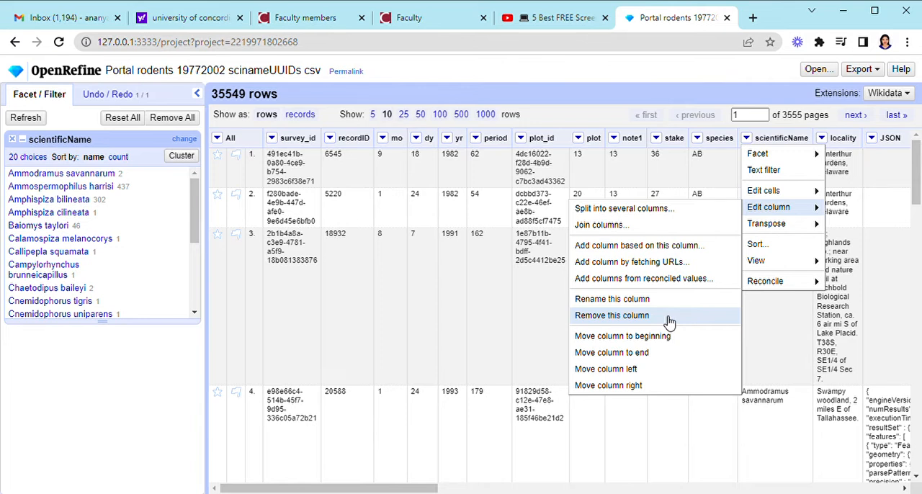
click(656, 214)
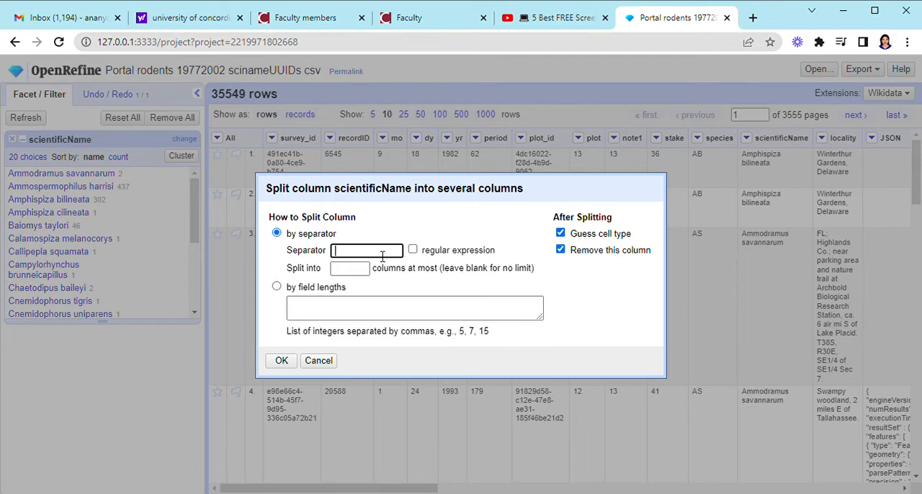
click(349, 273)
text(2)
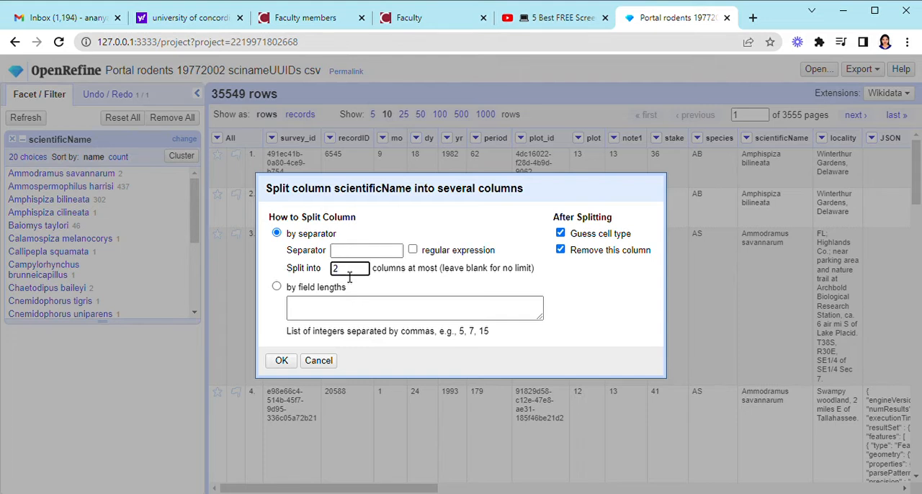
click(284, 364)
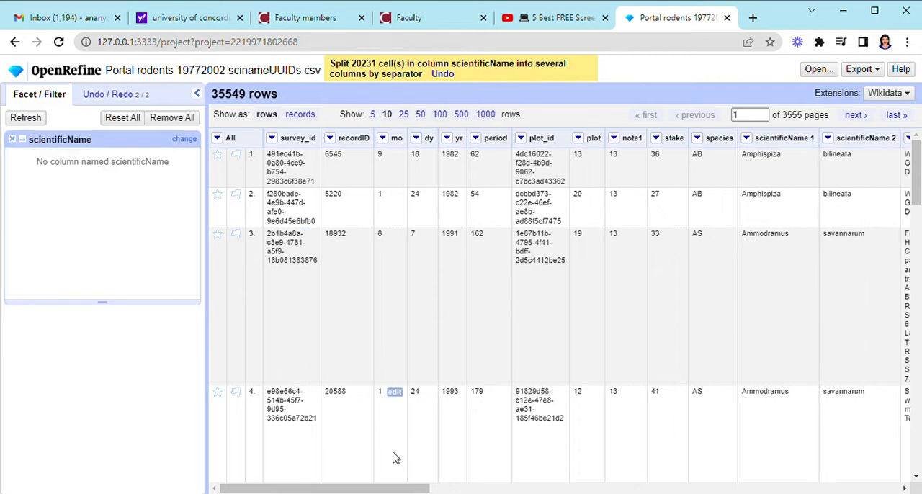
Sort the rows by the scientificName 1 column as text in a - z order
drag(371, 492, 440, 491)
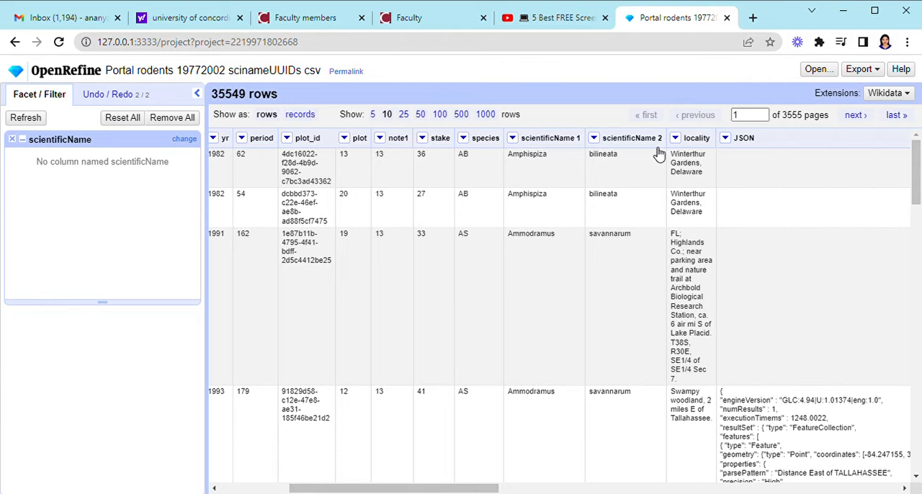
click(512, 139)
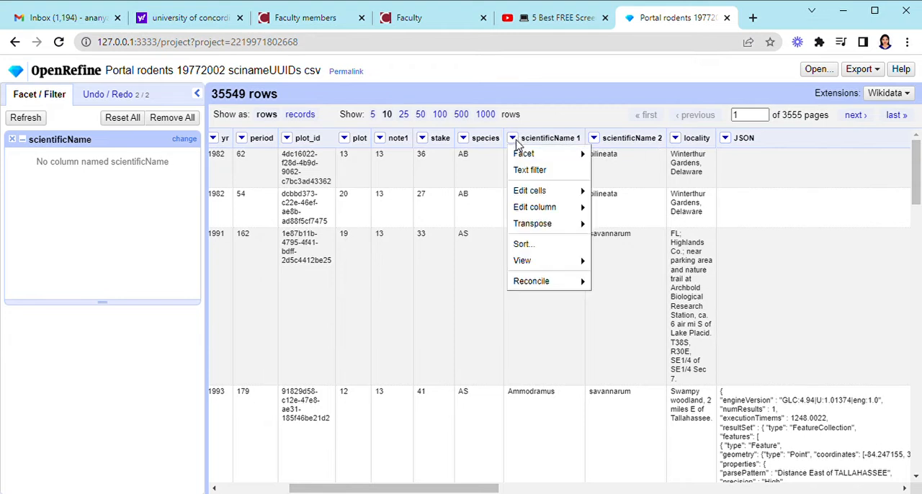
click(524, 245)
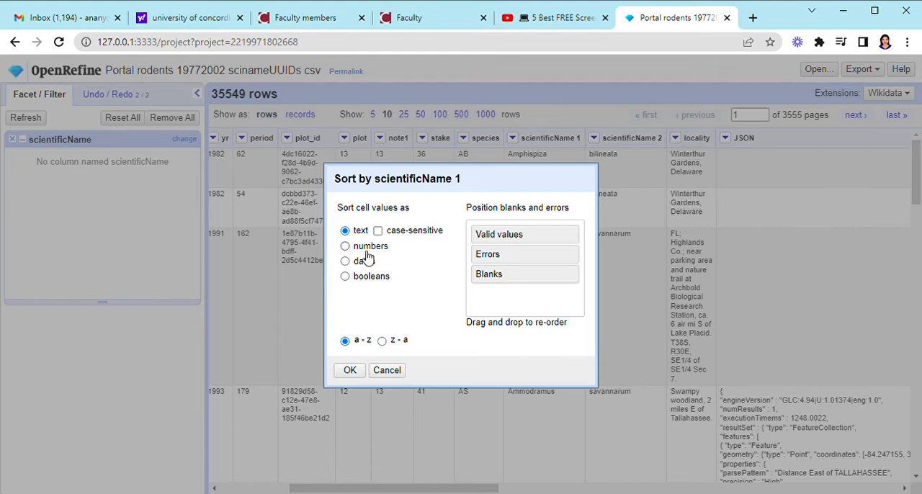
click(345, 247)
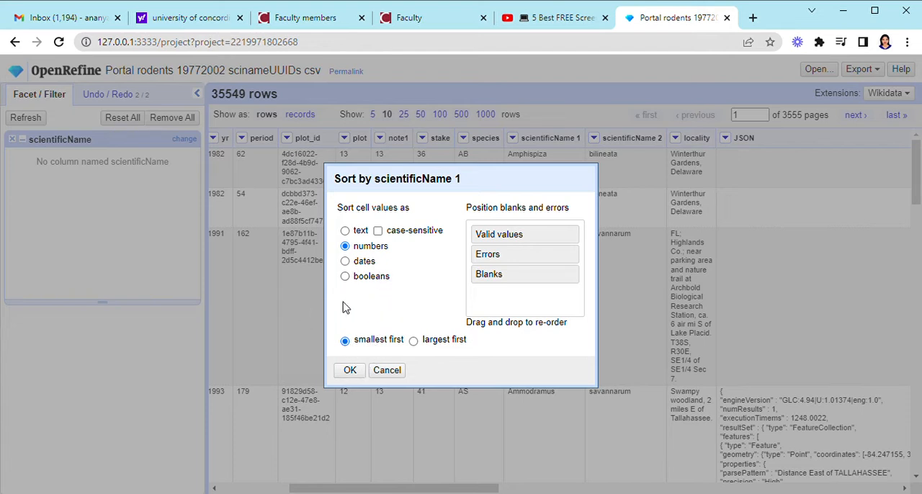
click(345, 231)
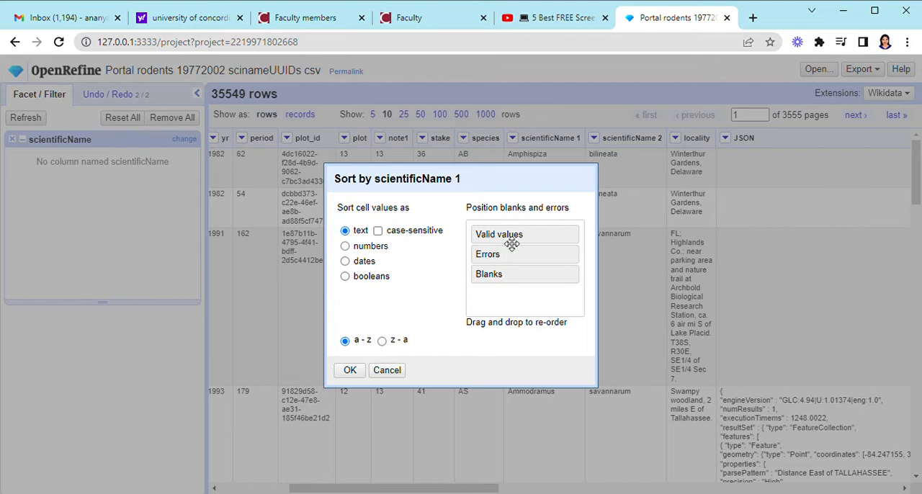
drag(541, 261, 546, 284)
click(382, 341)
click(345, 343)
click(351, 370)
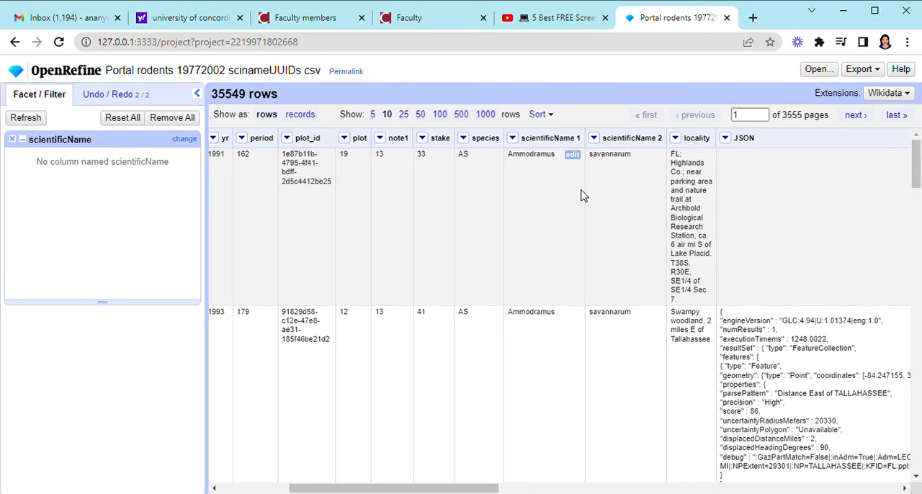
click(518, 139)
mouse_move(577, 253)
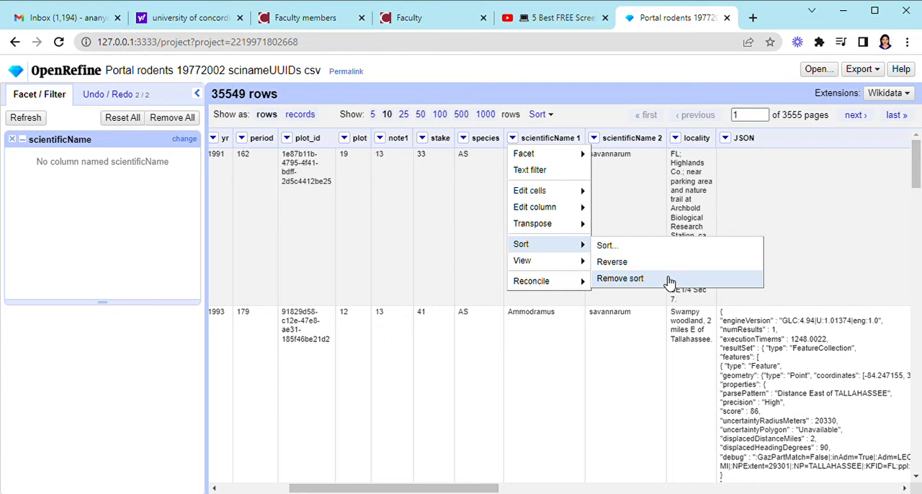
mouse_move(584, 193)
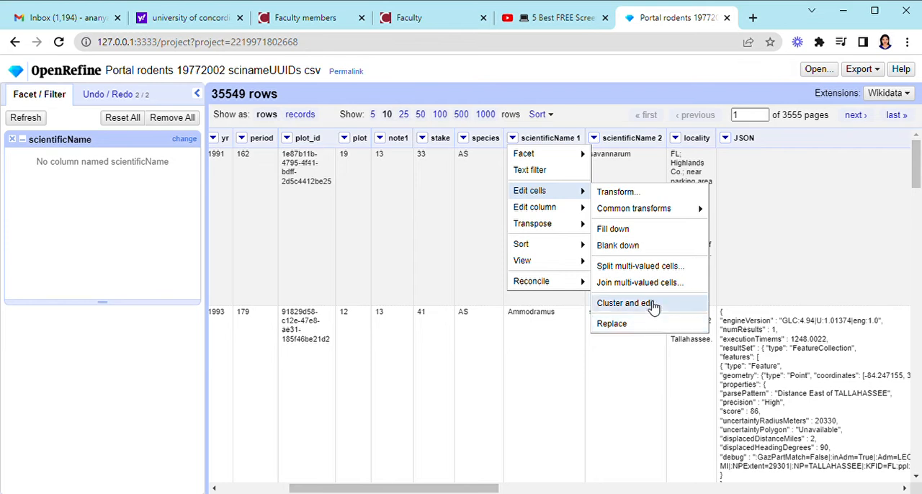
click(710, 169)
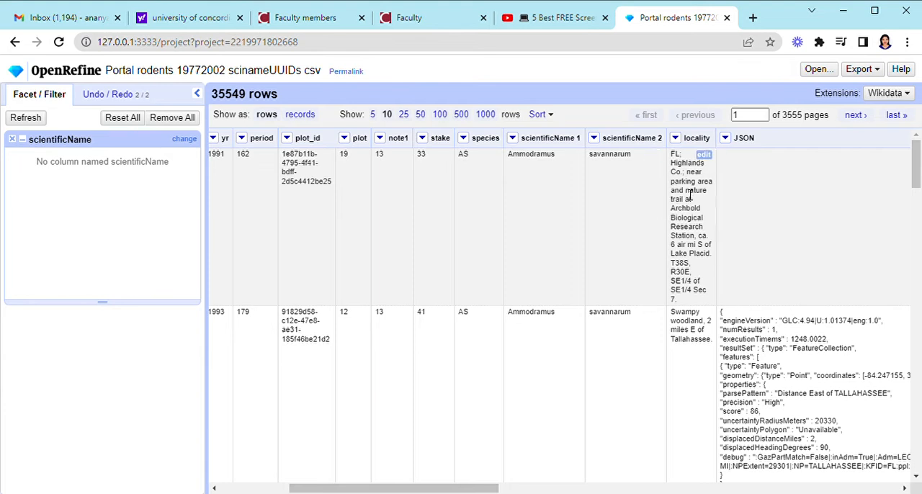
click(513, 139)
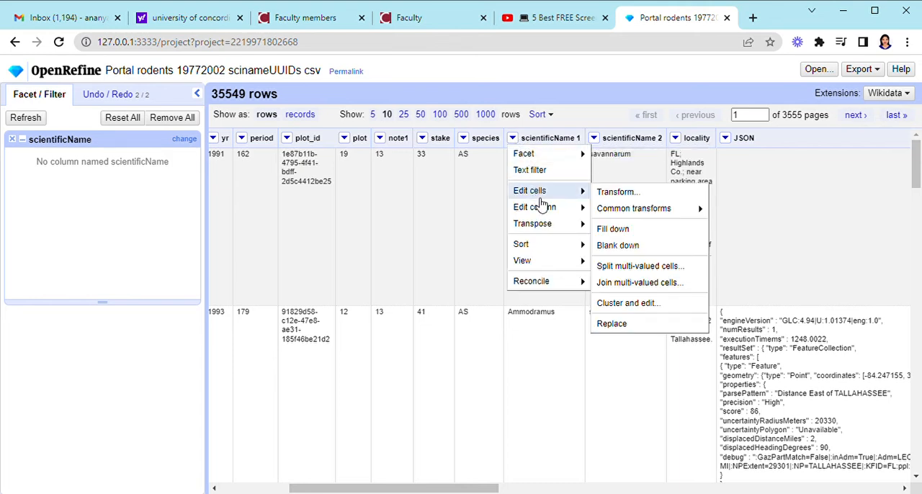
mouse_move(562, 244)
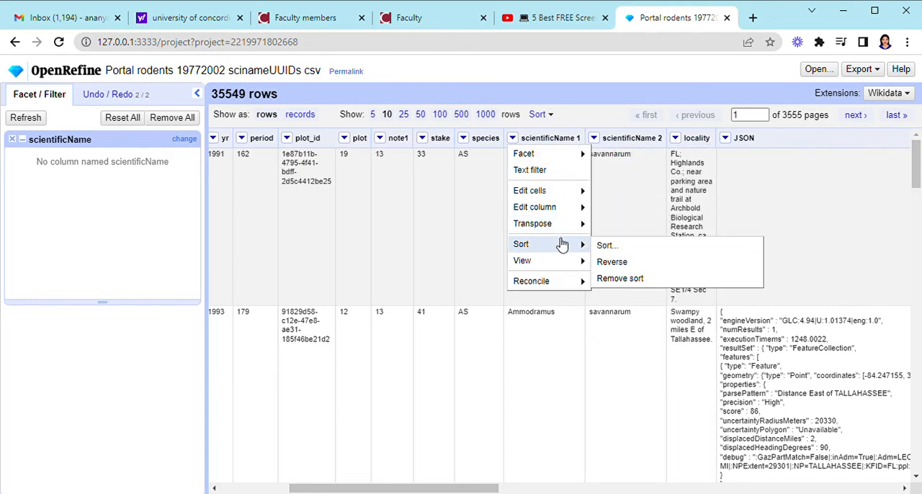
mouse_move(574, 263)
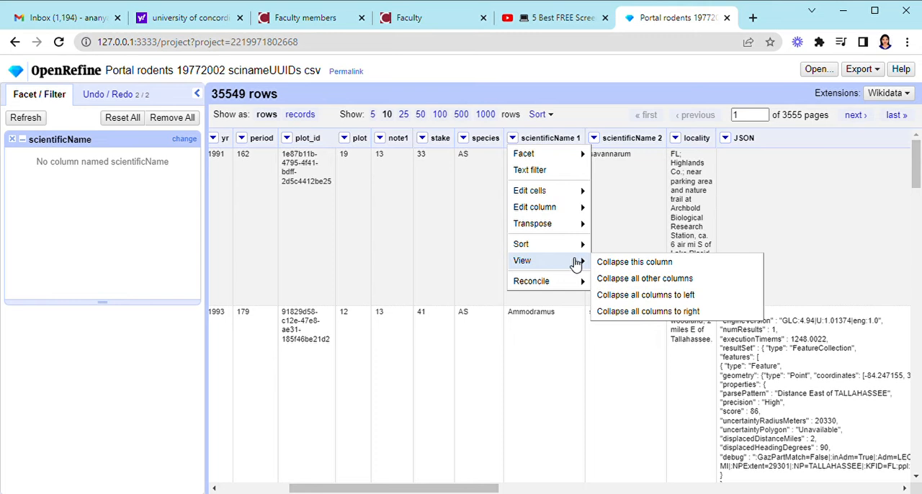
mouse_move(574, 285)
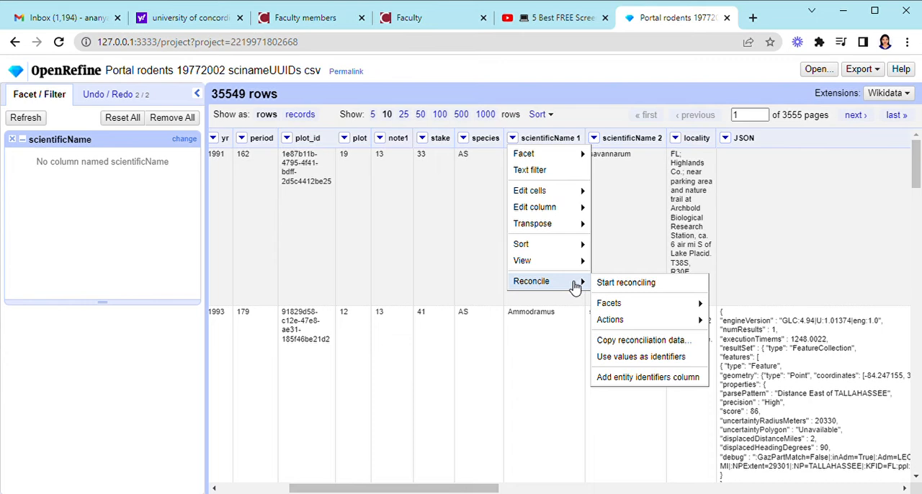
mouse_move(646, 325)
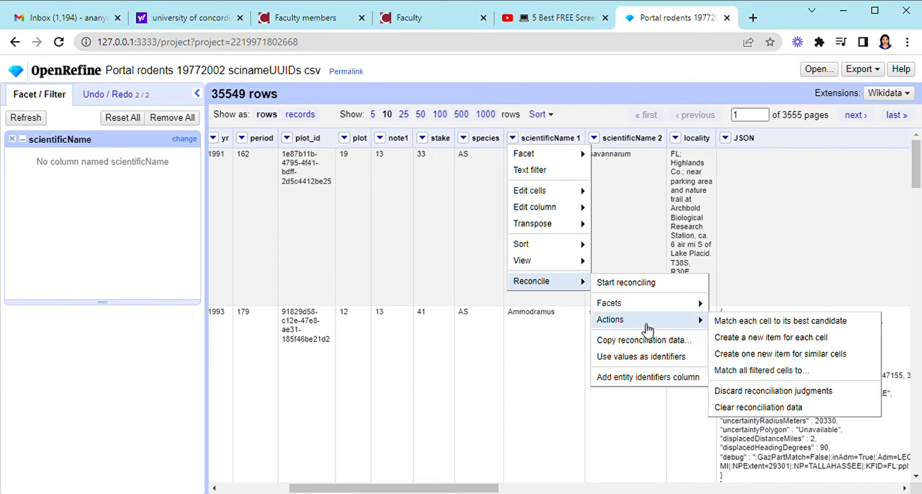
mouse_move(681, 314)
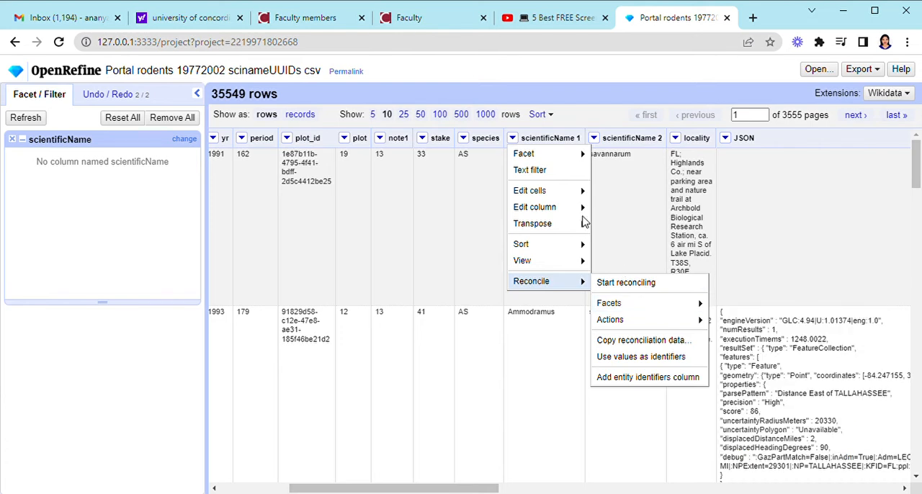
click(605, 119)
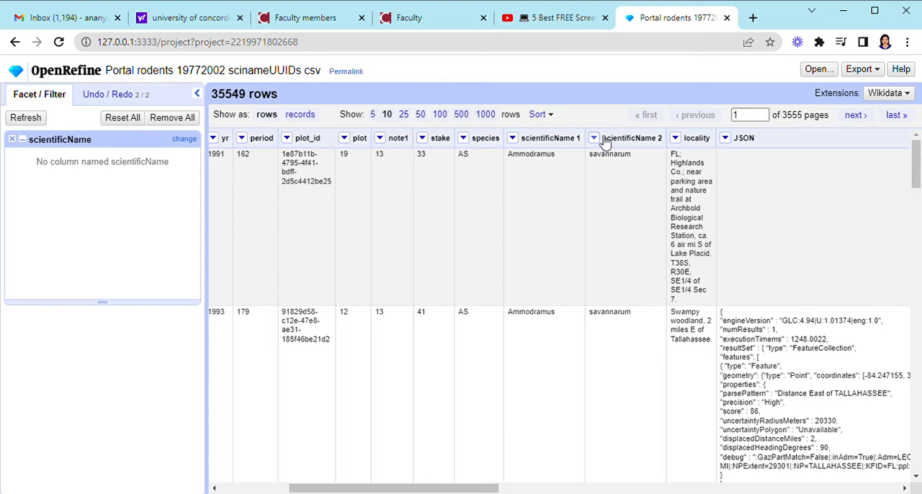
click(595, 140)
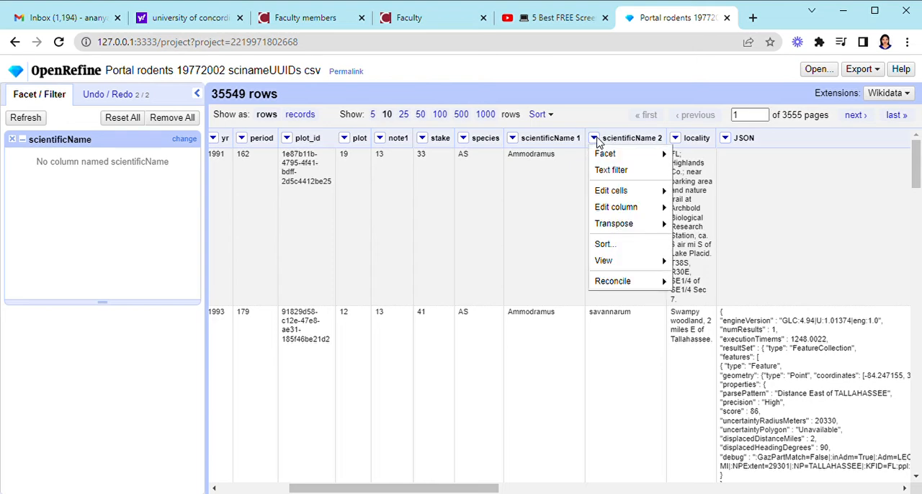
mouse_move(609, 154)
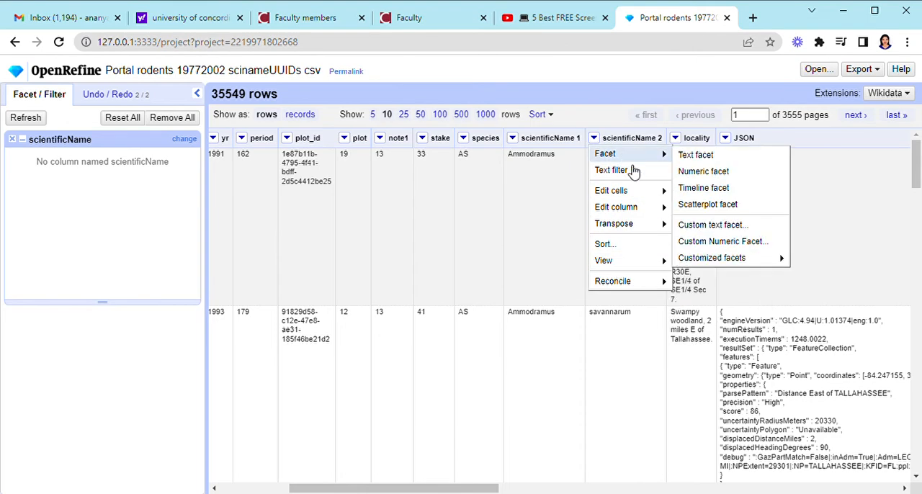
click(604, 124)
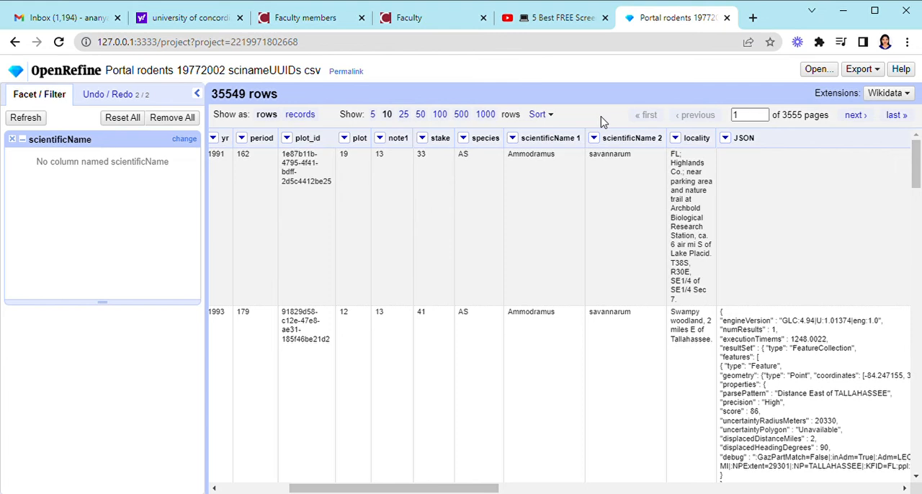
Extract the operation history as JSON, covering the scientificName mass edit and column split, and copy it
click(116, 102)
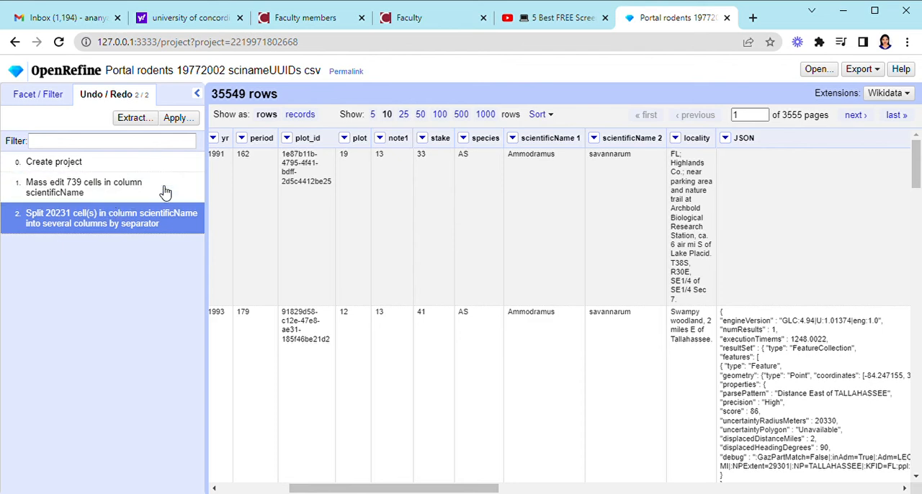
click(134, 118)
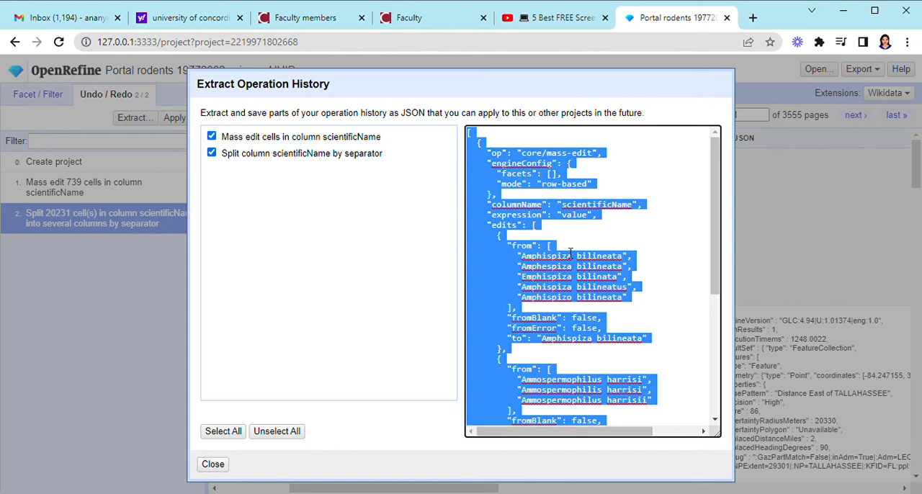
drag(717, 232, 726, 144)
click(213, 465)
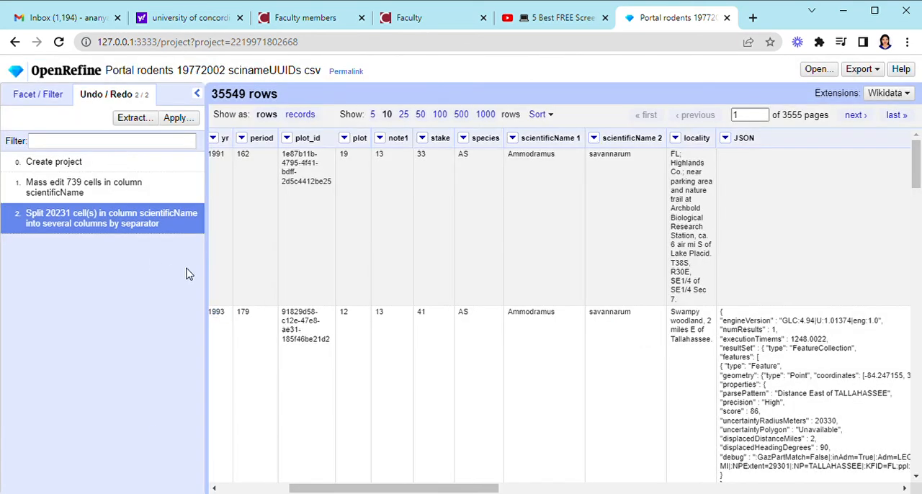
Apply the extracted operation history by pasting the copied JSON and performing its operations on the project
click(180, 119)
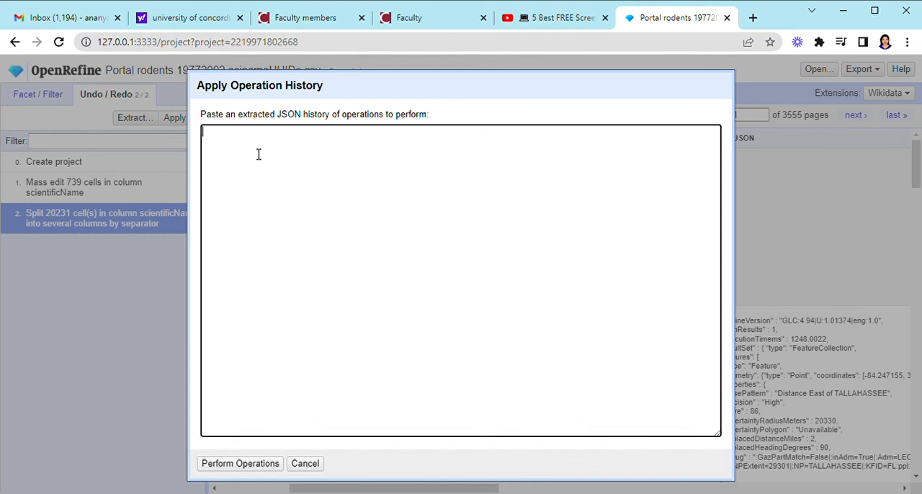
key(ctrl+v)
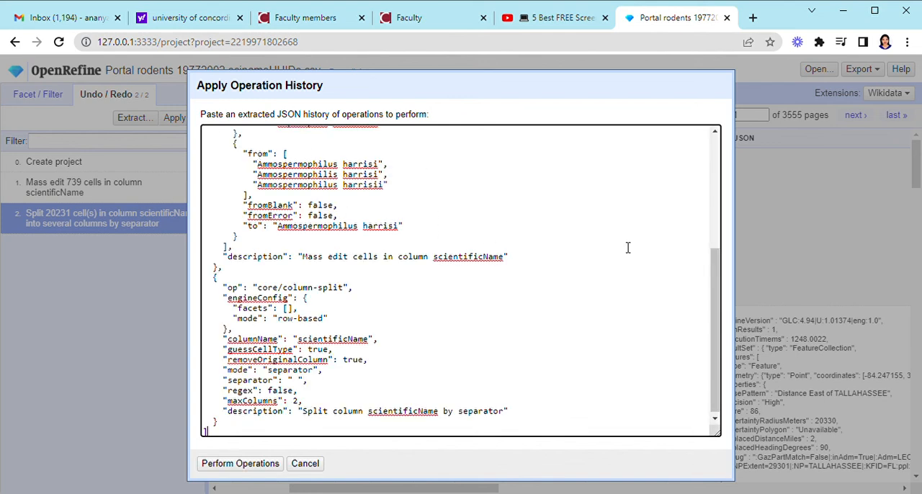
drag(716, 314, 718, 267)
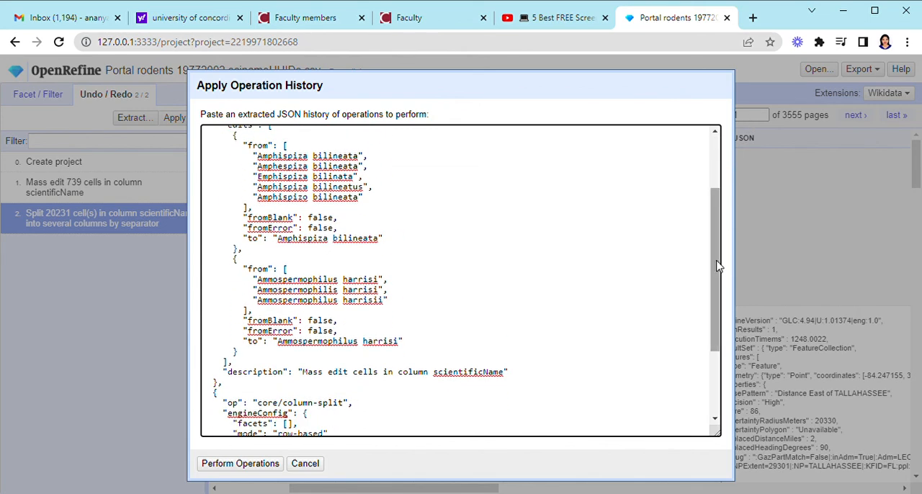
scroll(721, 284, down, 3)
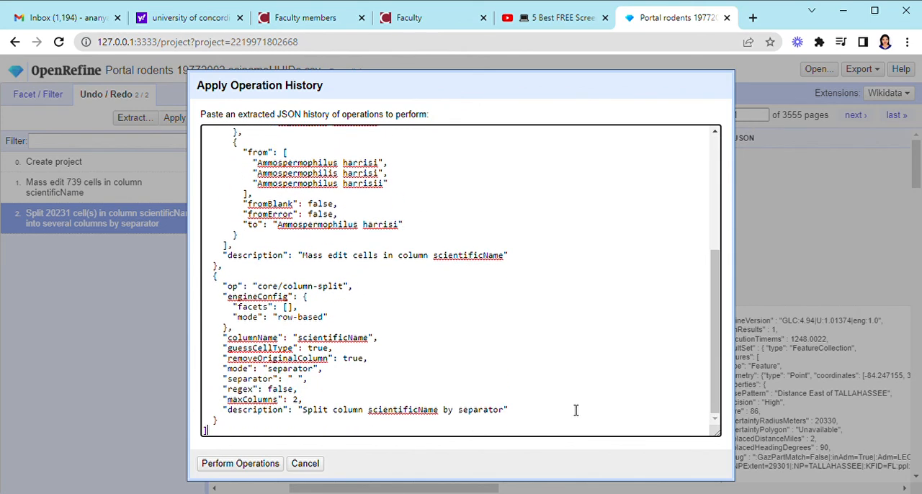
click(241, 464)
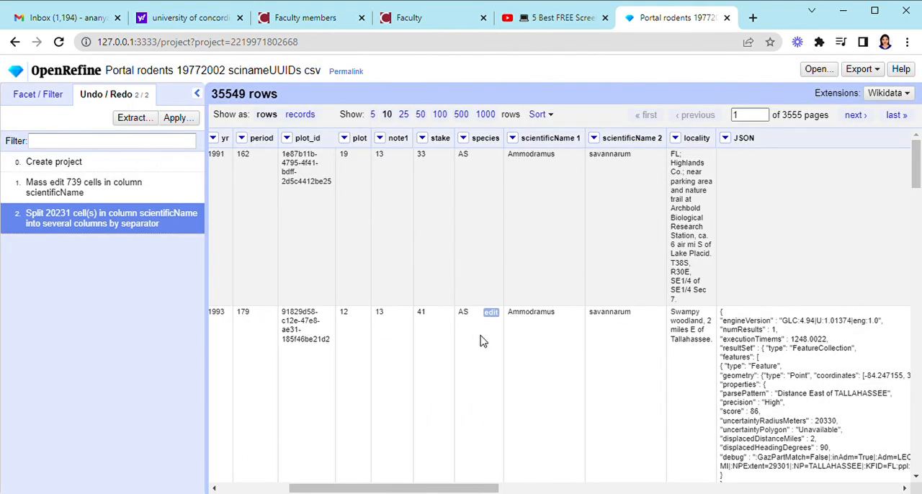